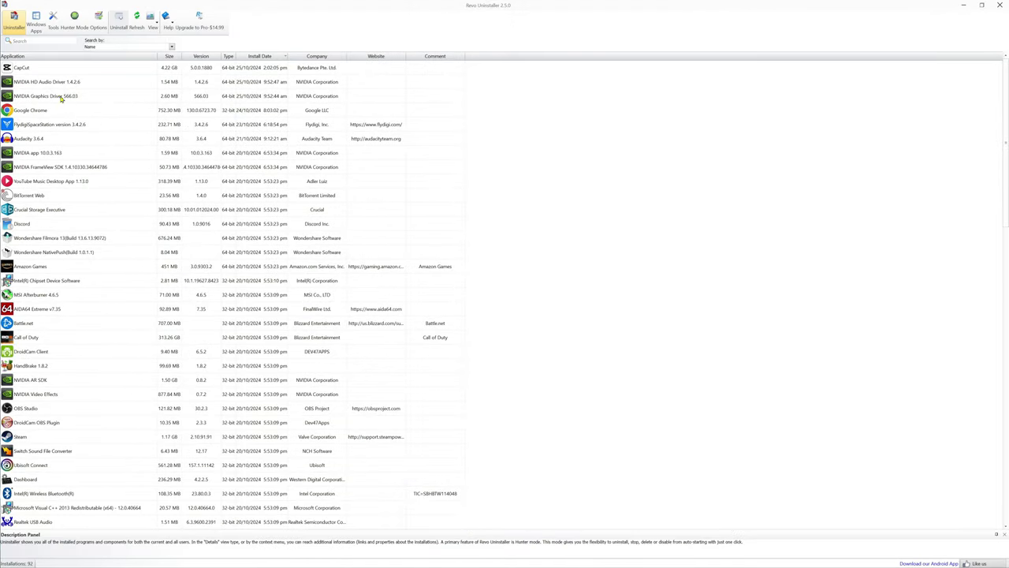
Point out the NVIDIA HD Audio Driver, Graphics Driver and AR SDK entries in the list.
click(46, 82)
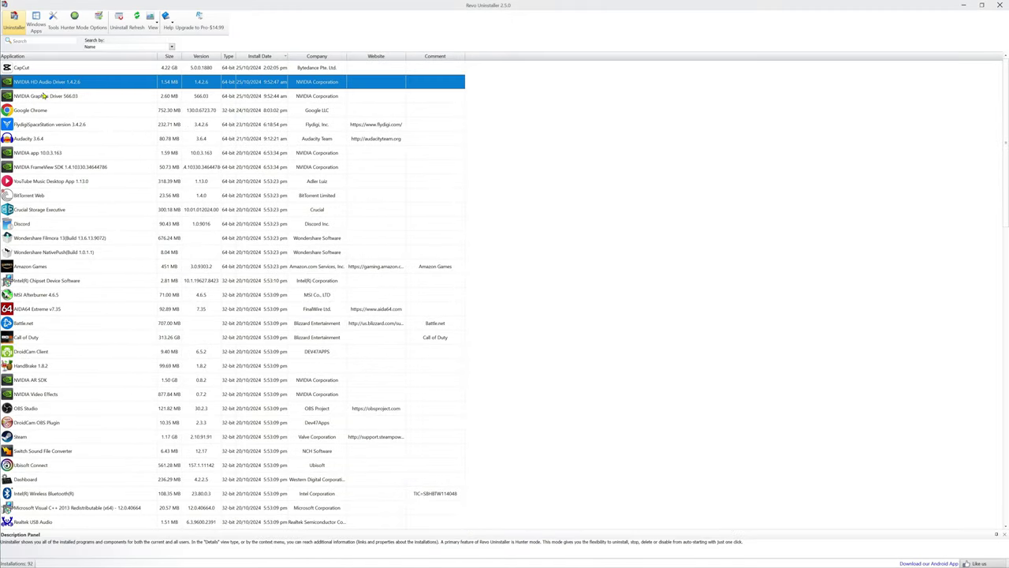
click(45, 96)
click(50, 83)
click(50, 96)
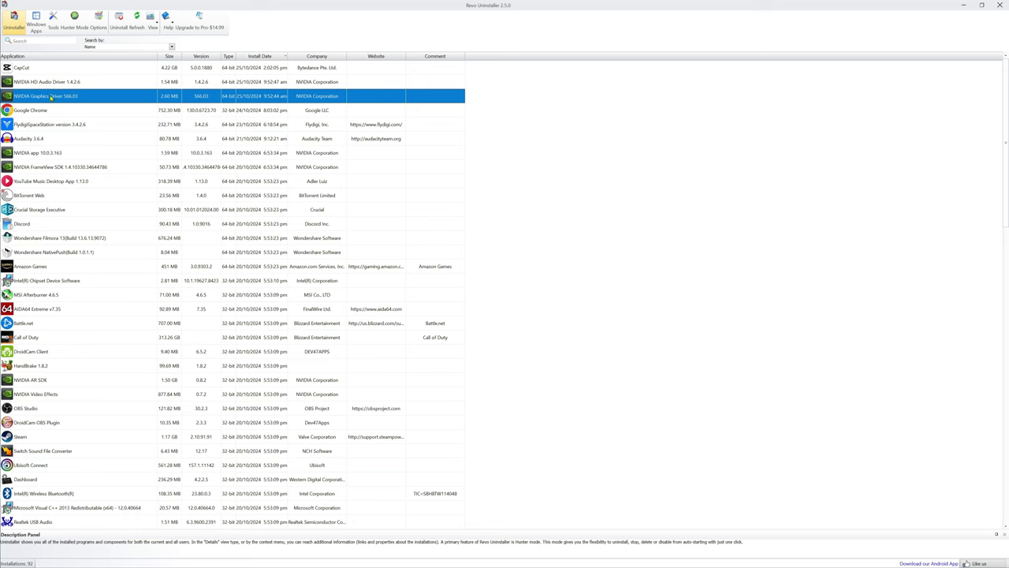
click(39, 395)
click(38, 381)
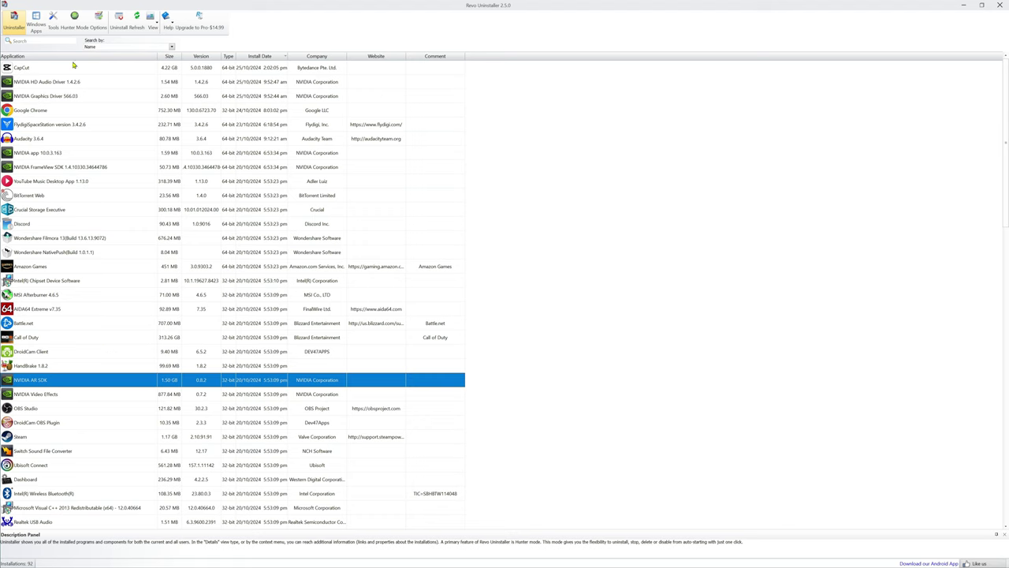
Search the installed programs for 'call' and select Call of Duty for uninstalling.
click(31, 41)
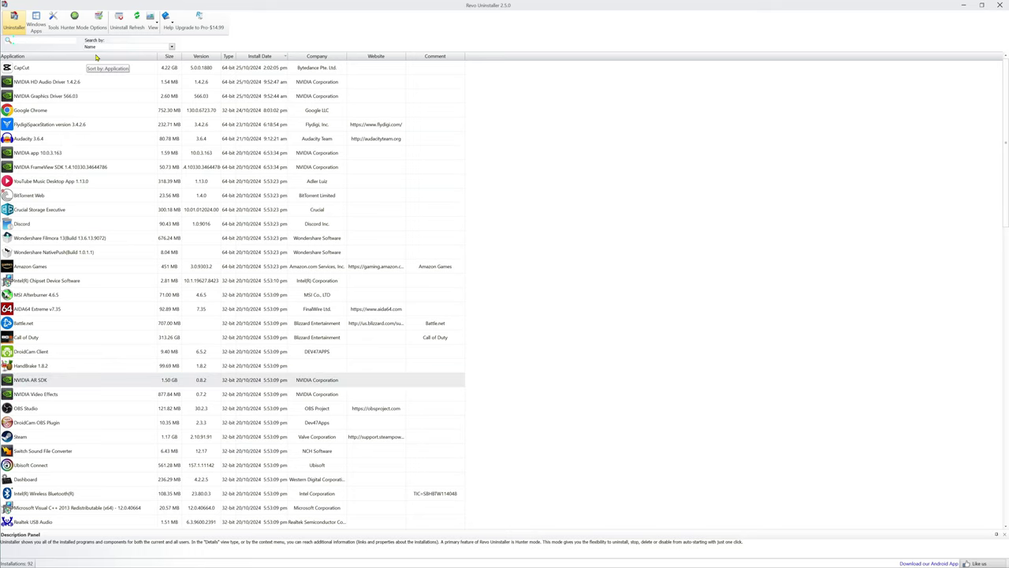
text(call)
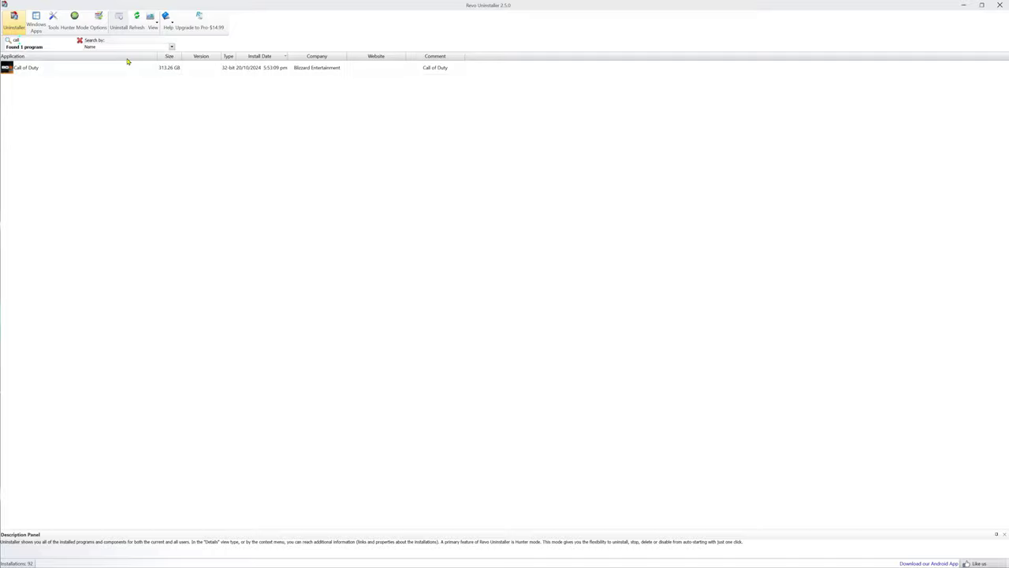
click(44, 70)
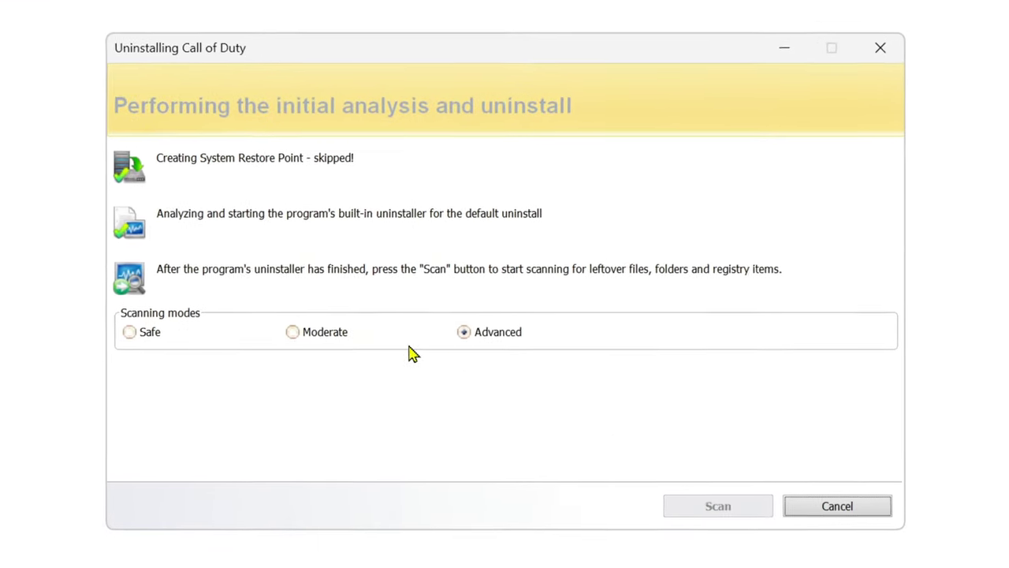
Confirm the Call of Duty uninstall, scan for leftovers, and delete all leftover registry items.
click(382, 147)
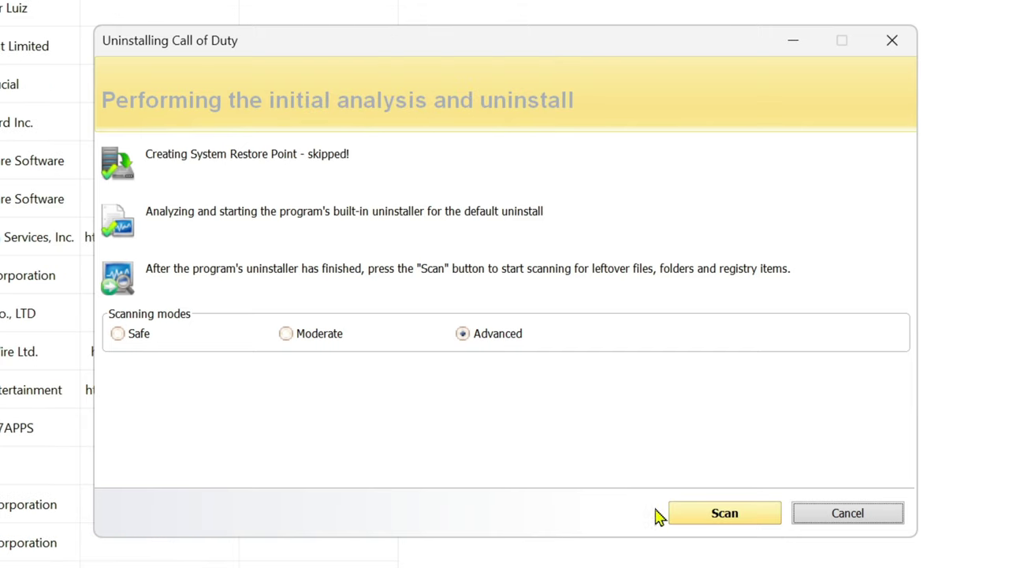
click(706, 517)
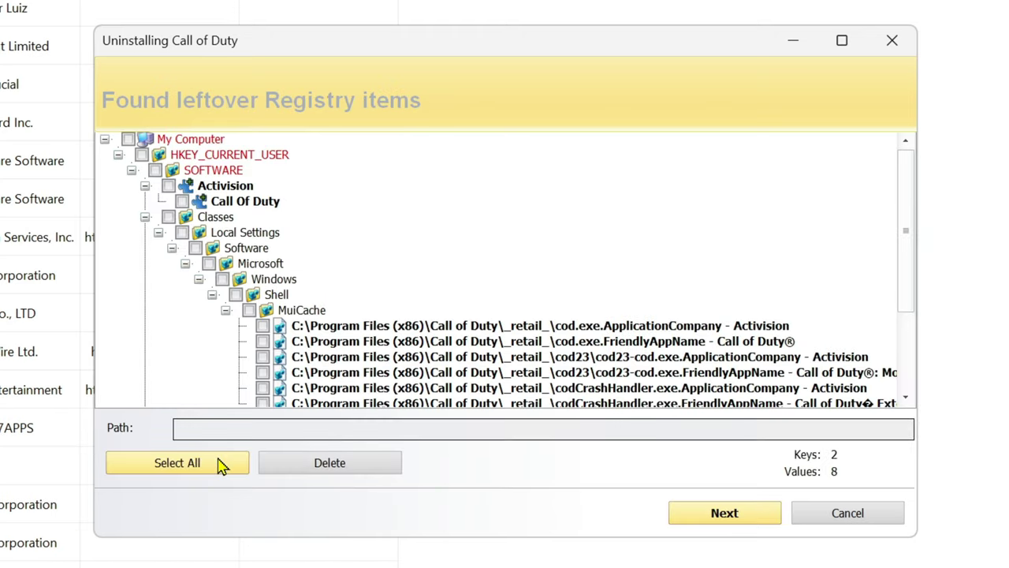
scroll(426, 290, down, 3)
scroll(426, 290, up, 3)
scroll(435, 336, down, 3)
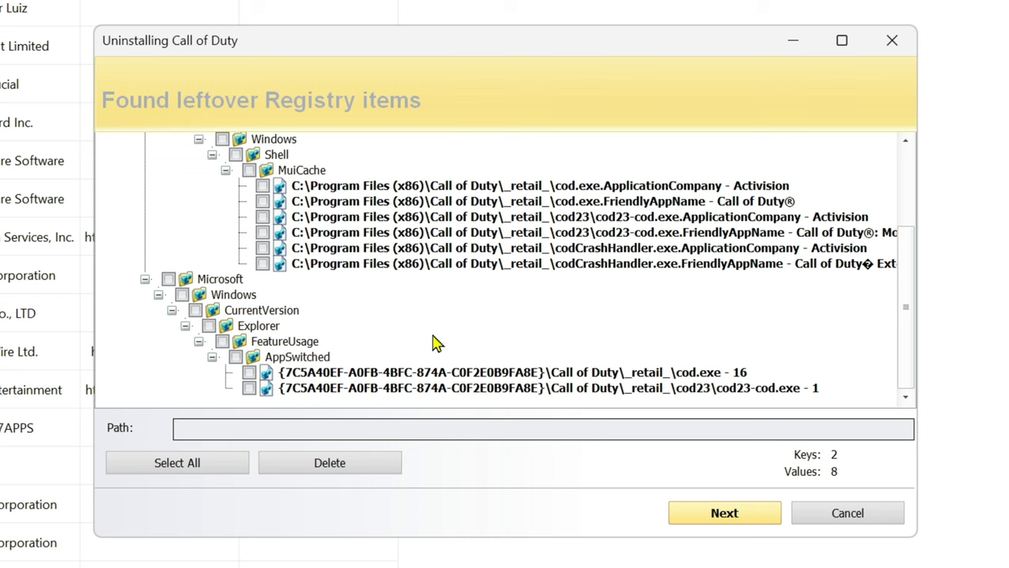
click(127, 464)
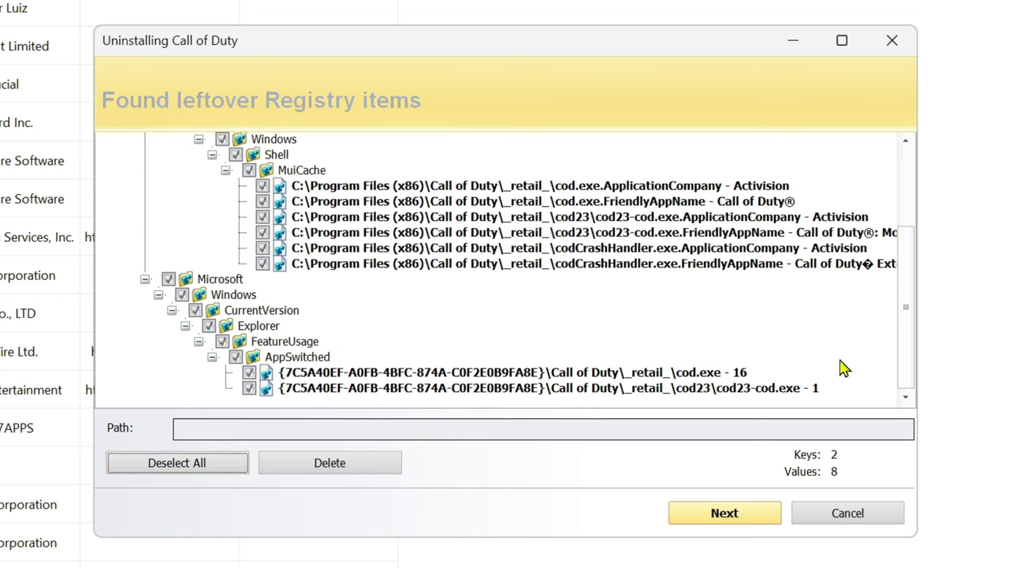
click(369, 469)
click(588, 346)
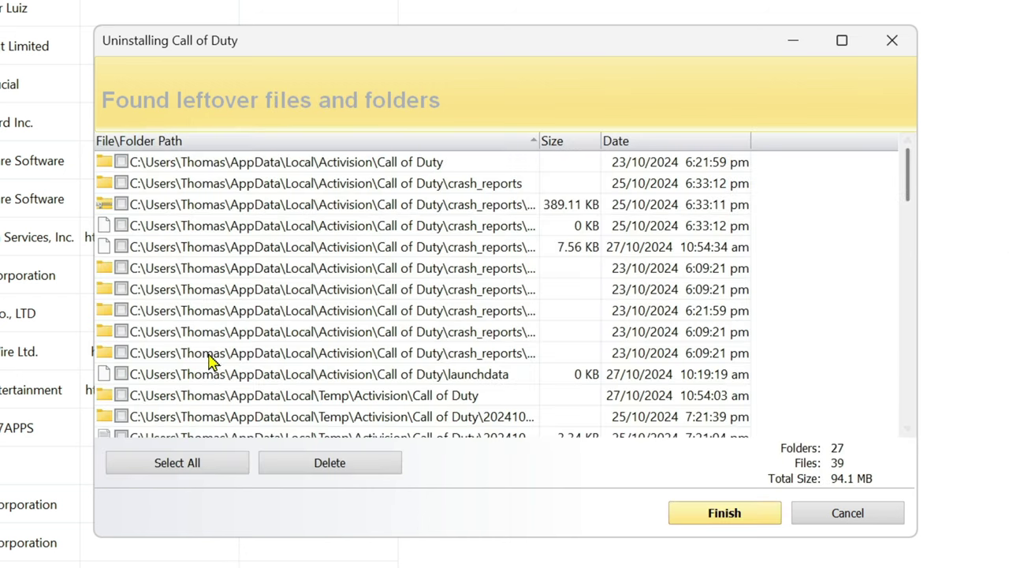
Select and delete all leftover Call of Duty files and folders.
scroll(355, 367, down, 5)
click(180, 465)
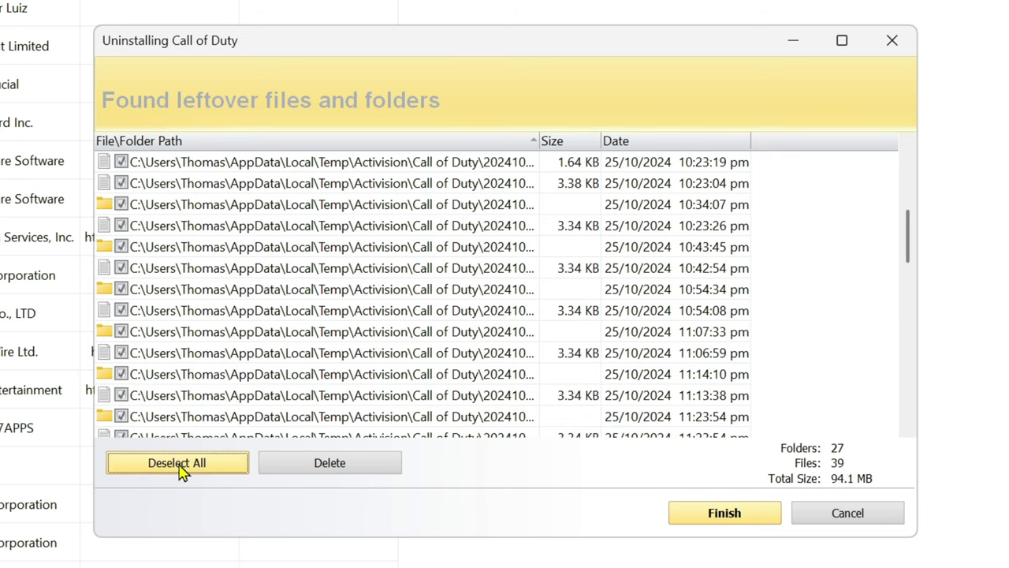
click(329, 464)
click(558, 339)
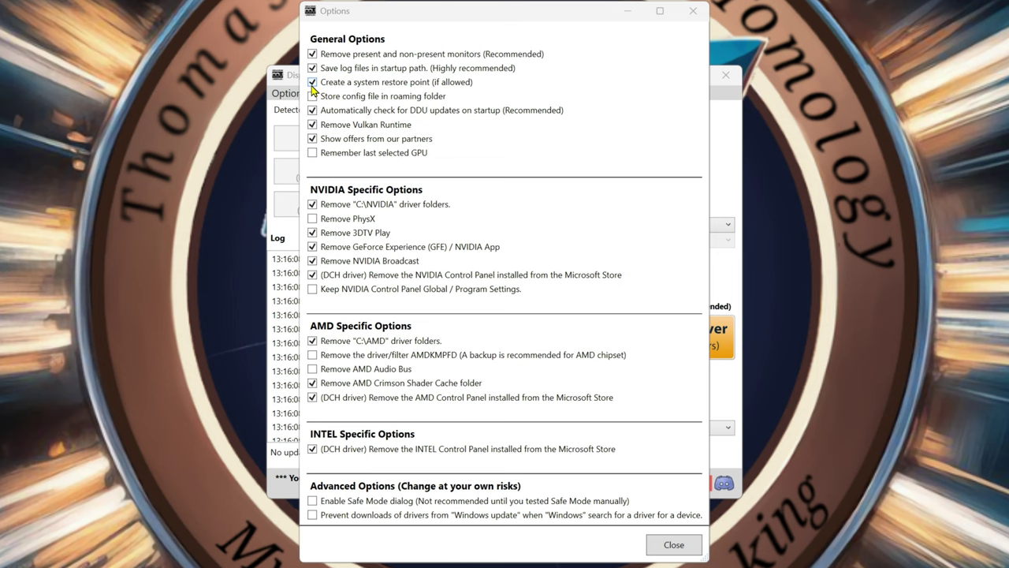
Uncheck 'Create a system restore point' and 'Show offers from our partners'; check 'Remember last selected GPU'.
click(312, 82)
click(312, 139)
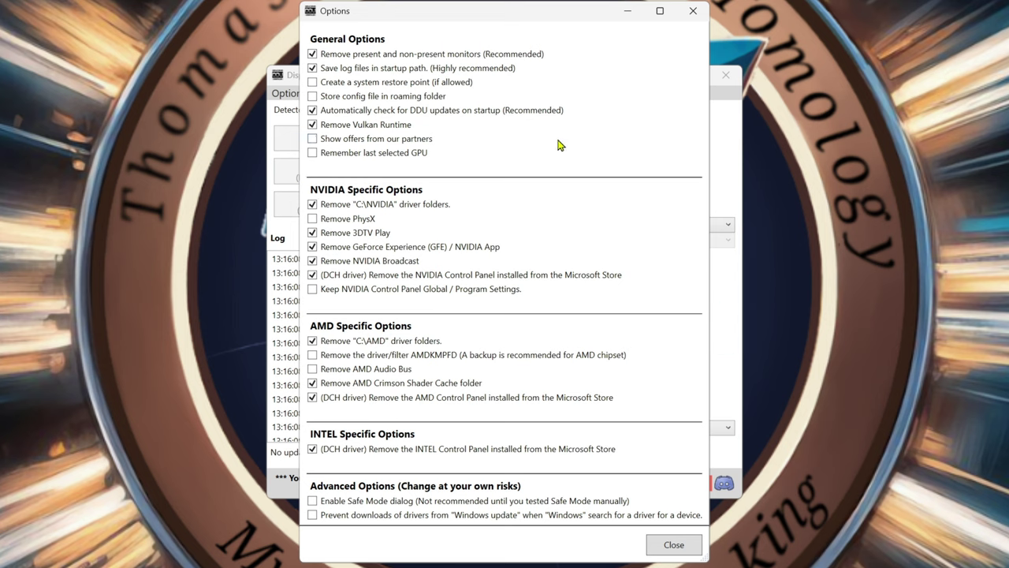
click(313, 155)
Enable Remove PhysX, Keep NVIDIA Control Panel settings, Remove AMDKMPFD and Remove AMD Audio Bus, then close Options.
click(312, 219)
mouse_move(466, 300)
click(313, 289)
click(313, 355)
click(314, 369)
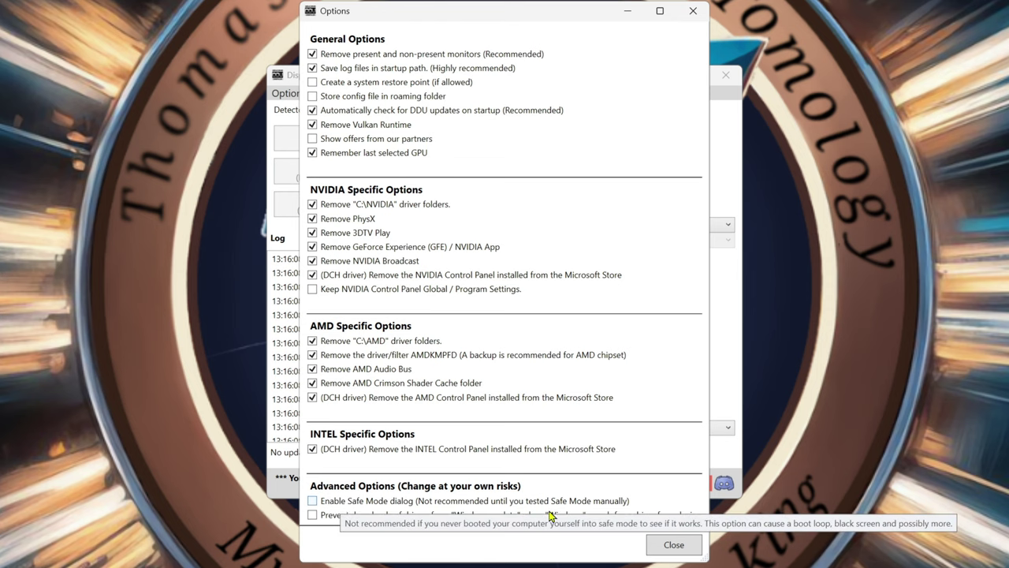
click(672, 545)
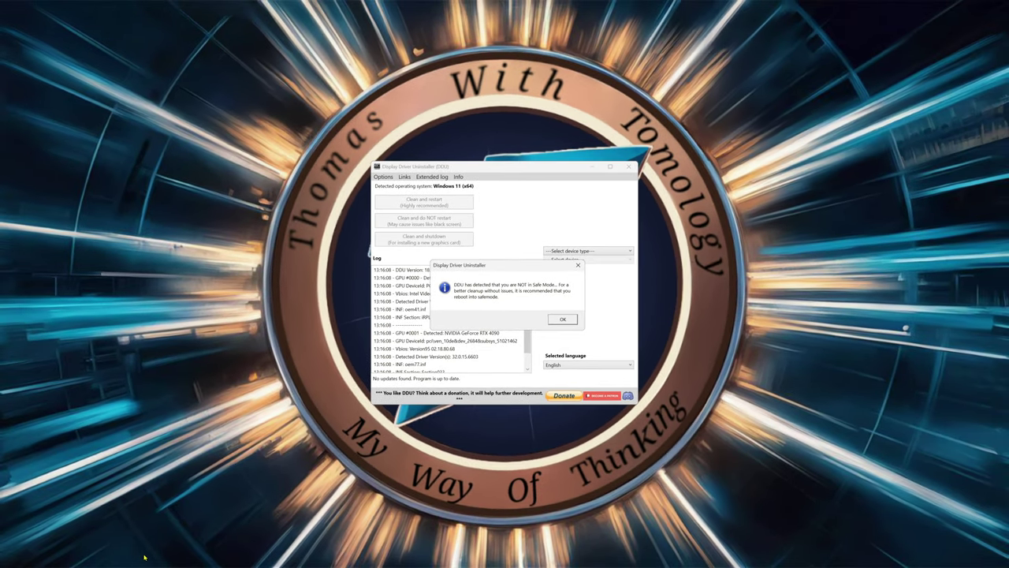
mouse_move(145, 564)
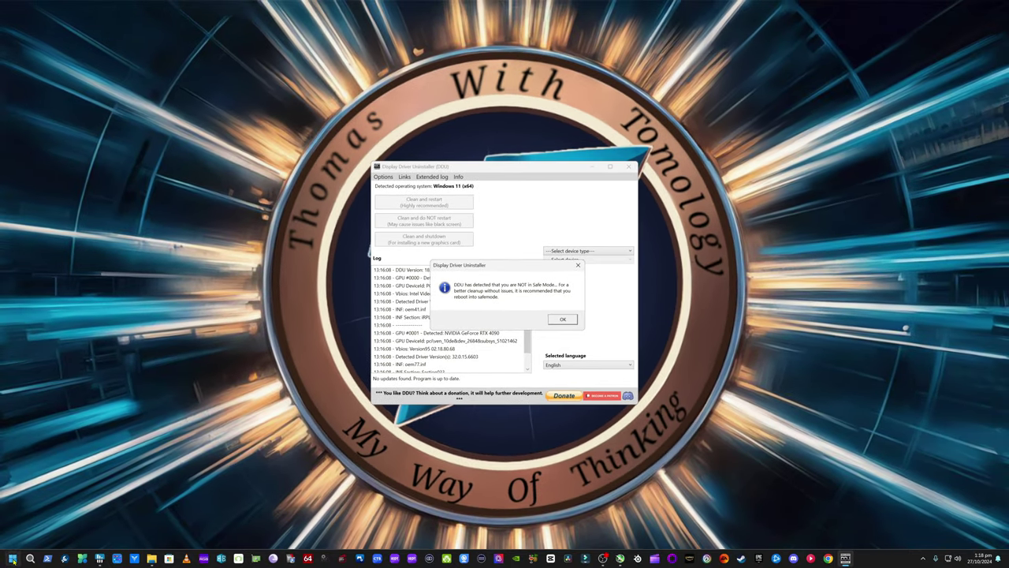
click(11, 558)
click(229, 532)
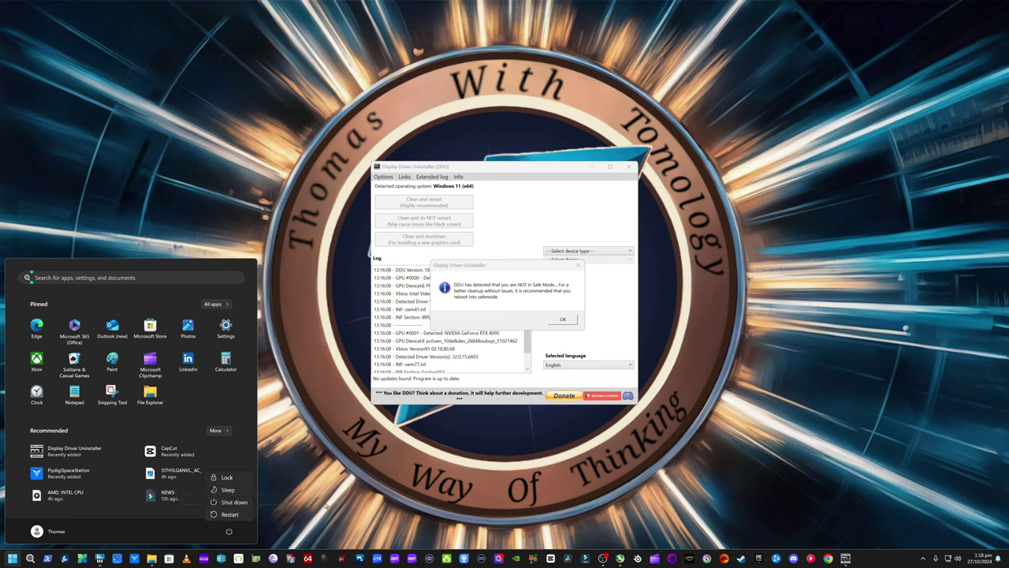
click(225, 234)
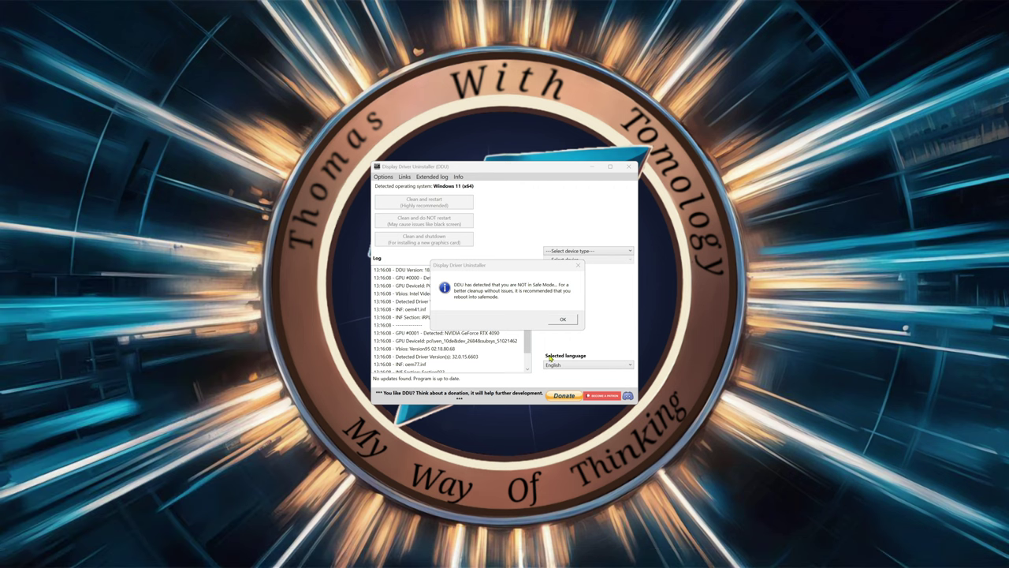
Dismiss the Safe Mode warning and set the device type to GPU and the device to NVIDIA.
click(564, 320)
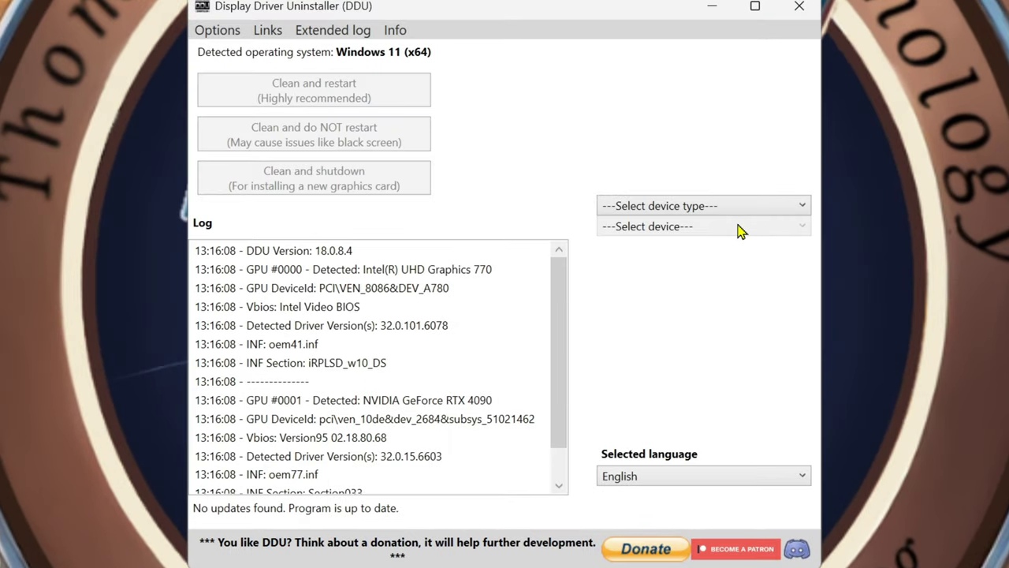
click(749, 212)
click(709, 261)
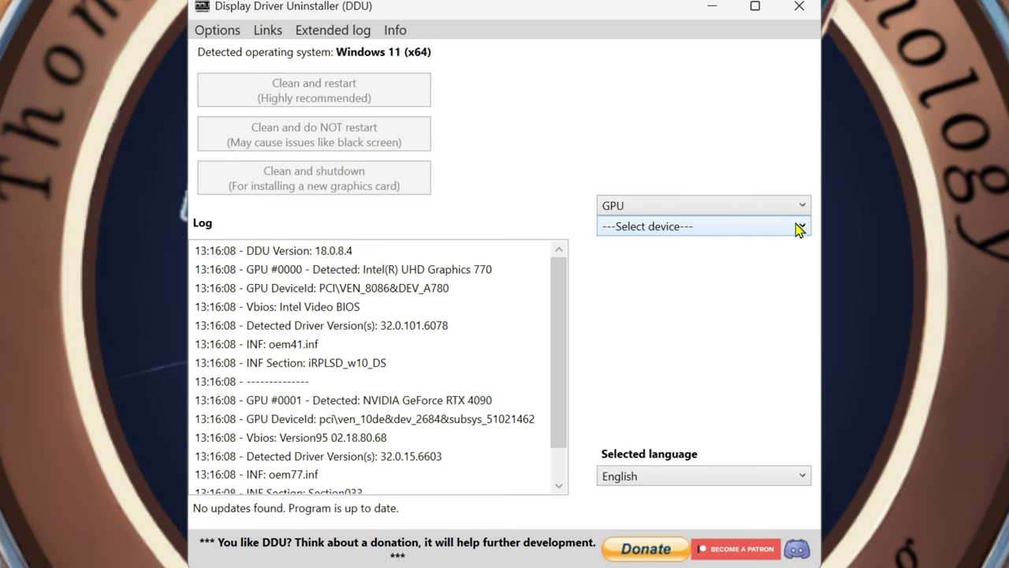
click(712, 227)
click(721, 263)
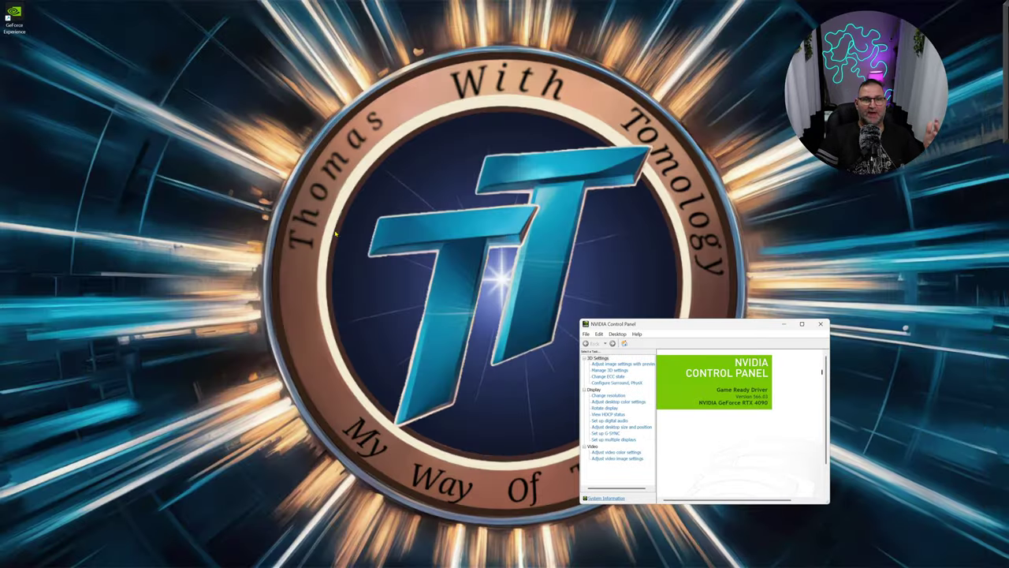
Launch NVIDIA Control Panel from the desktop's full context menu.
right_click(232, 222)
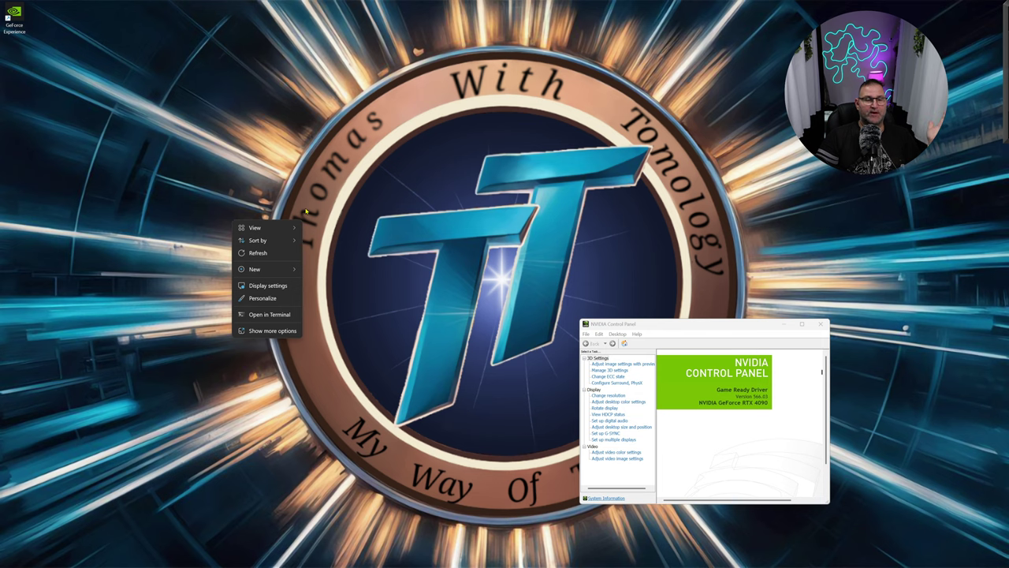
click(272, 330)
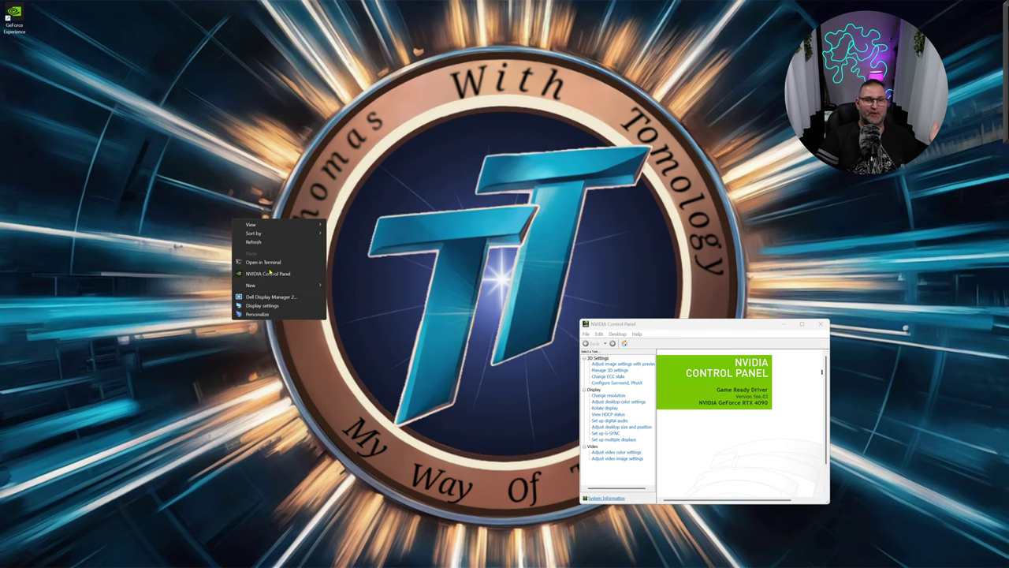
click(269, 276)
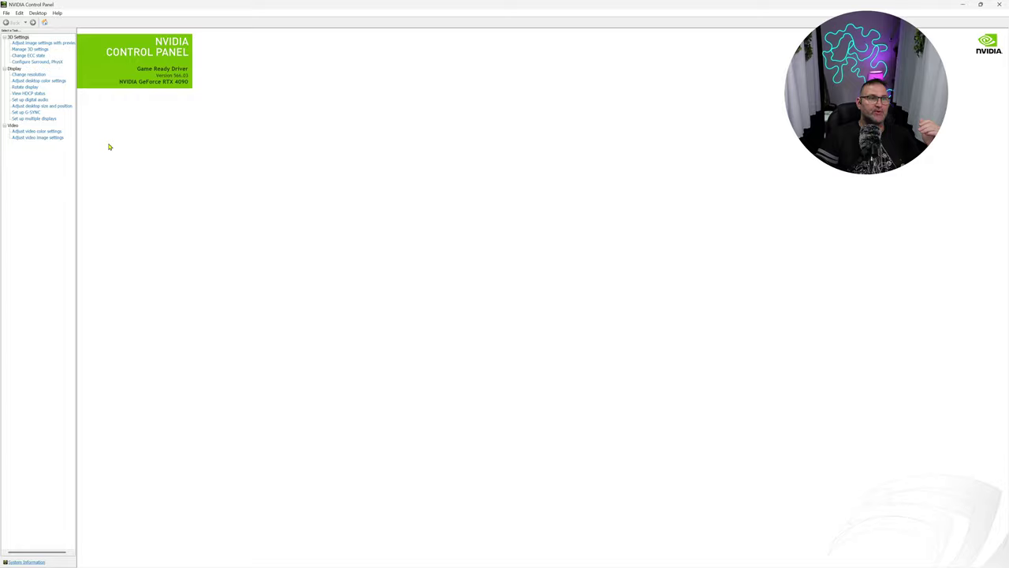
Look over Image Settings and Manage 3D settings, then go to the Change resolution page.
click(36, 42)
click(34, 50)
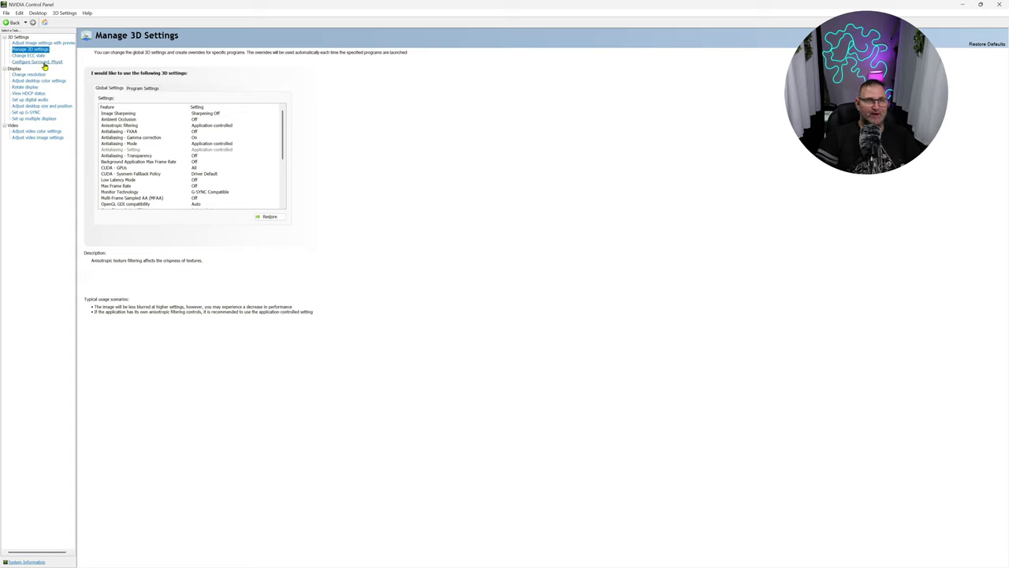
click(29, 75)
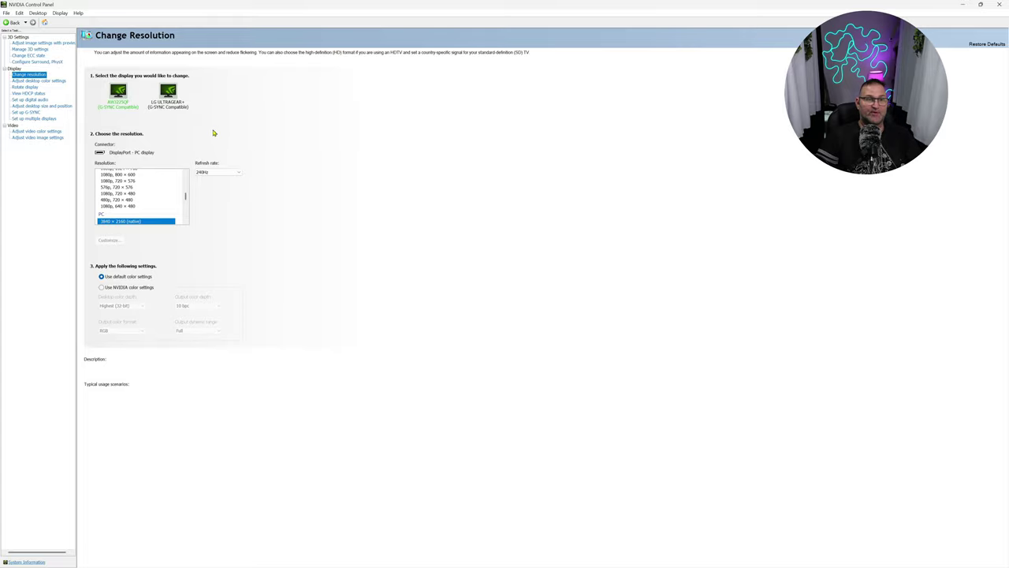
Switch the AW3225QF to NVIDIA color settings, keeping output color depth at 10 bpc.
click(168, 94)
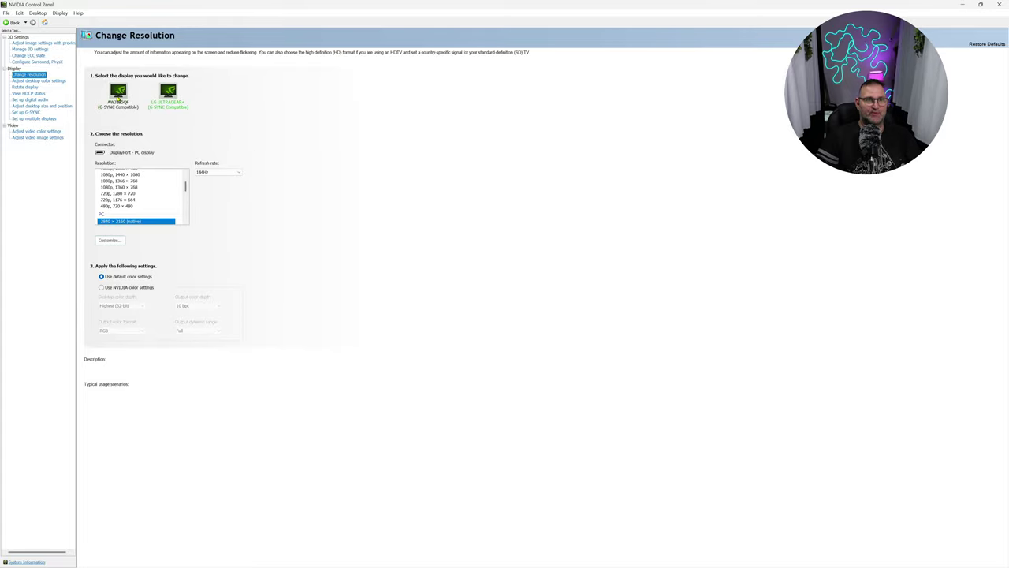
click(120, 94)
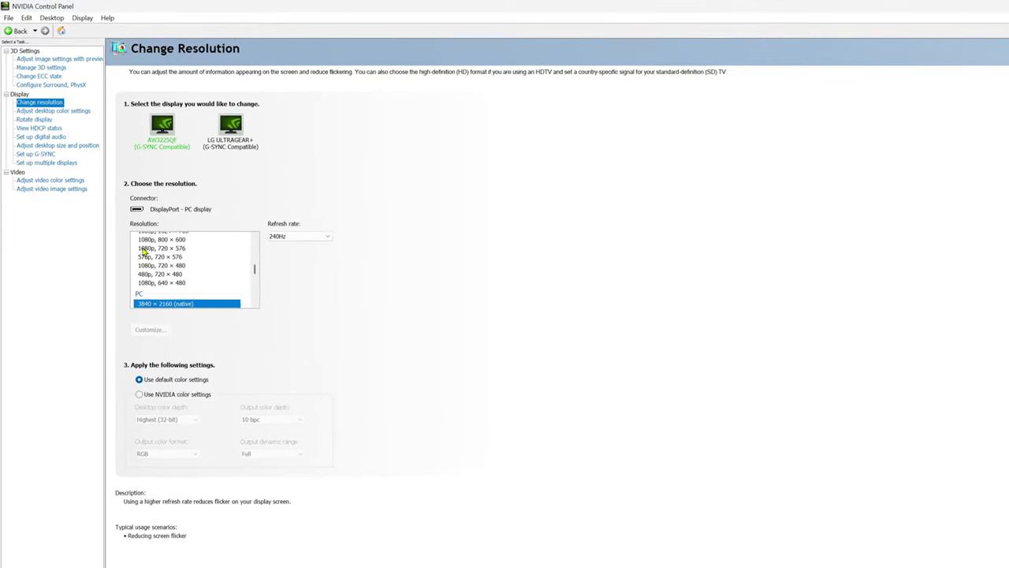
click(138, 393)
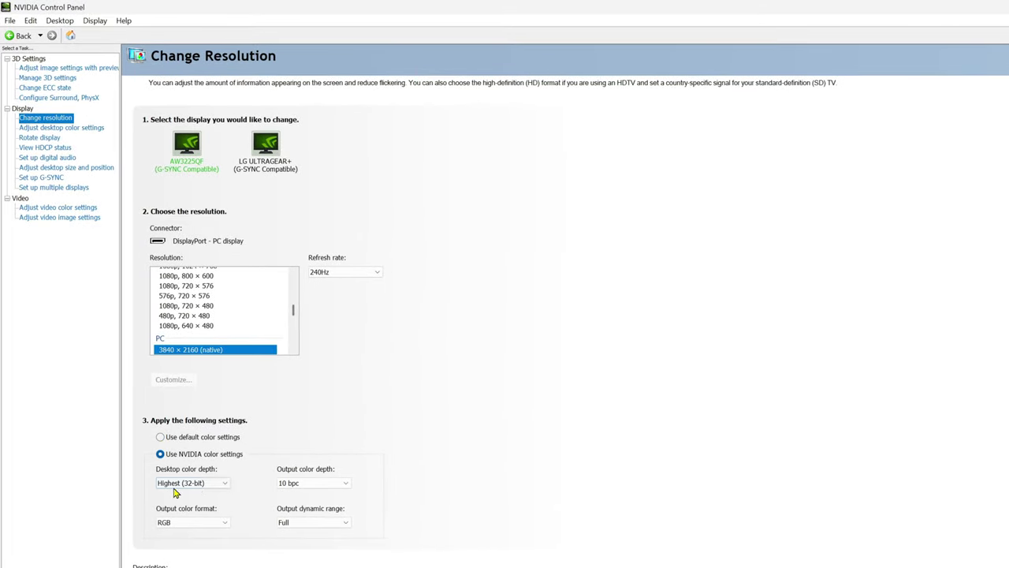
click(334, 491)
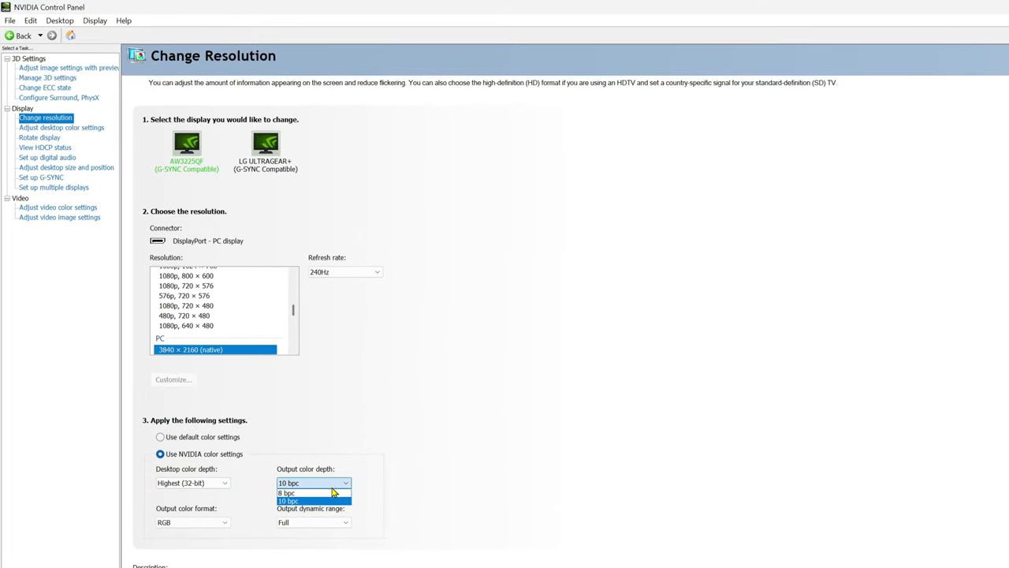
click(240, 547)
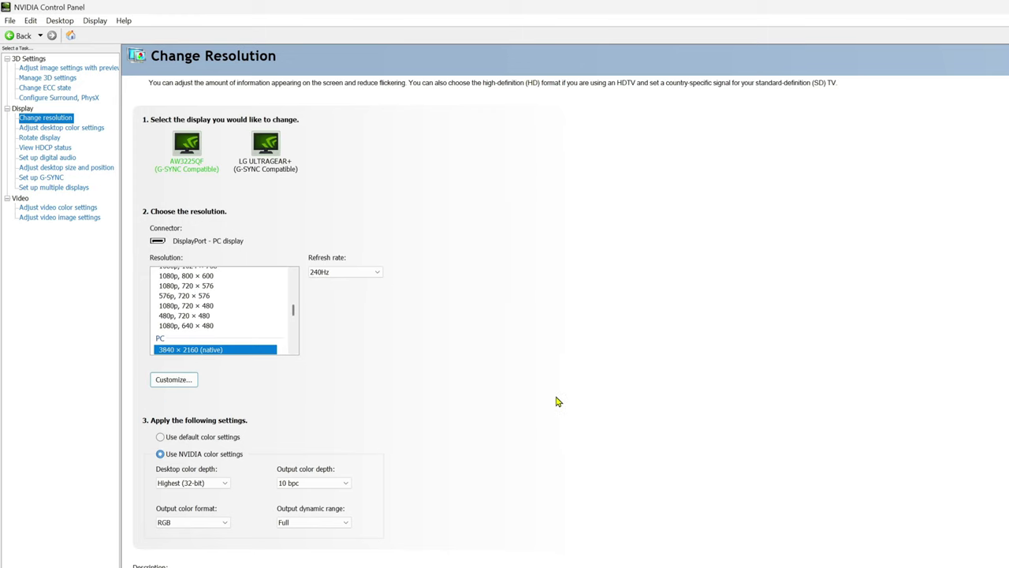
Switch the LG ULTRAGEAR+ to NVIDIA color settings with 12 bpc output, then go to Adjust desktop color settings.
click(269, 158)
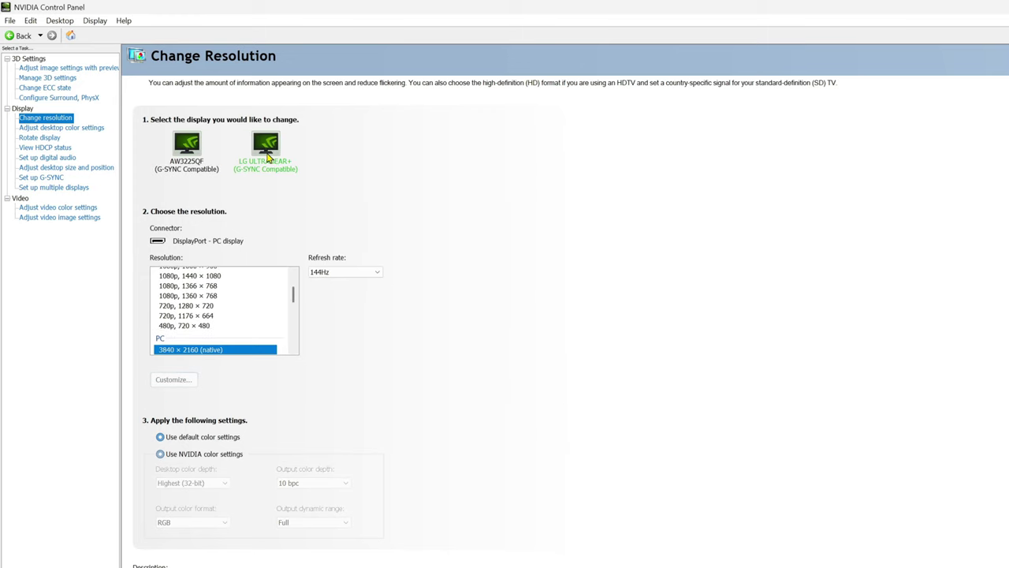
click(175, 456)
click(344, 484)
click(332, 509)
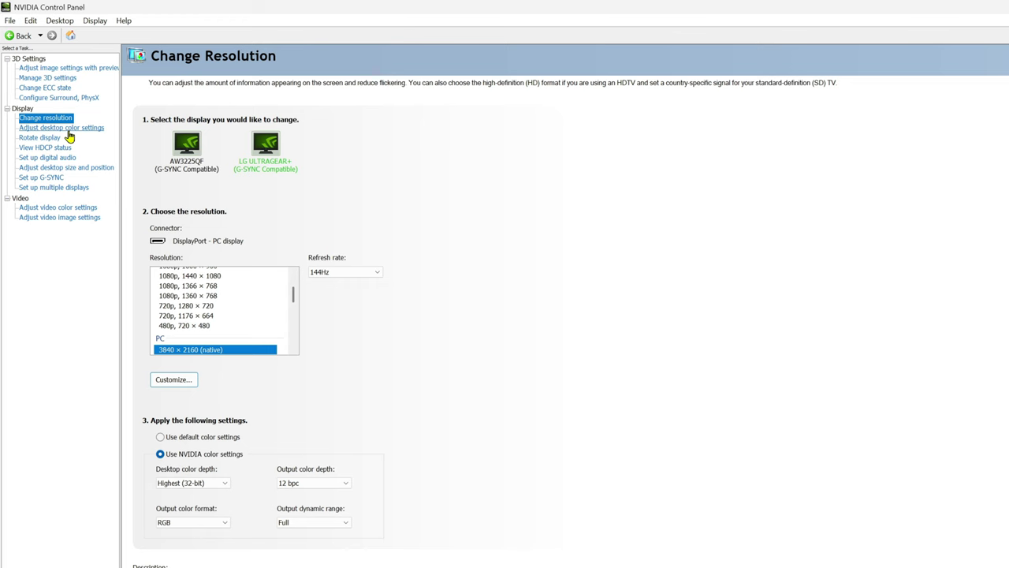
click(68, 128)
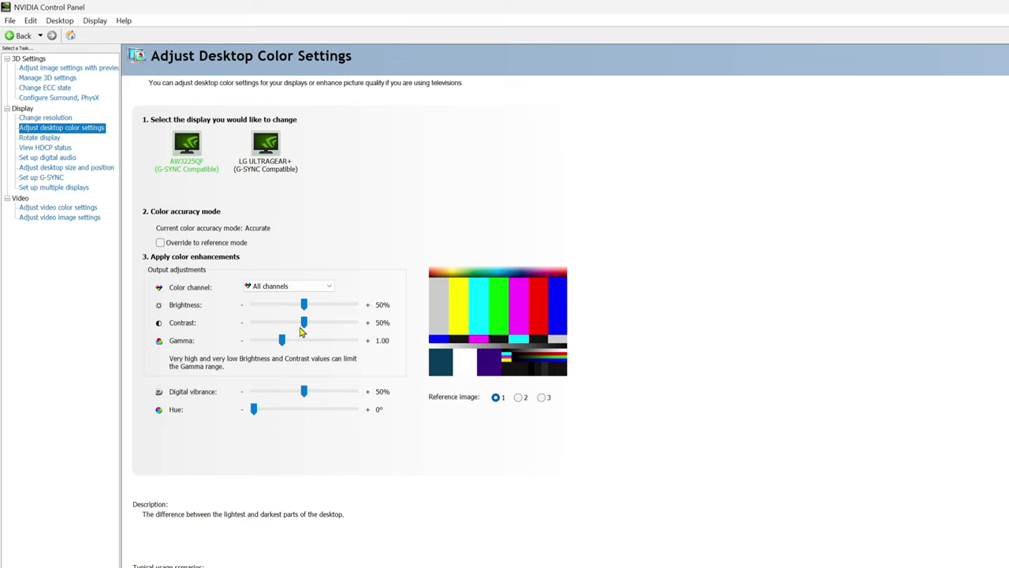
On the AW3225QF, set contrast to 100%, brightness to about 55% and digital vibrance to about 90%.
drag(304, 324, 385, 324)
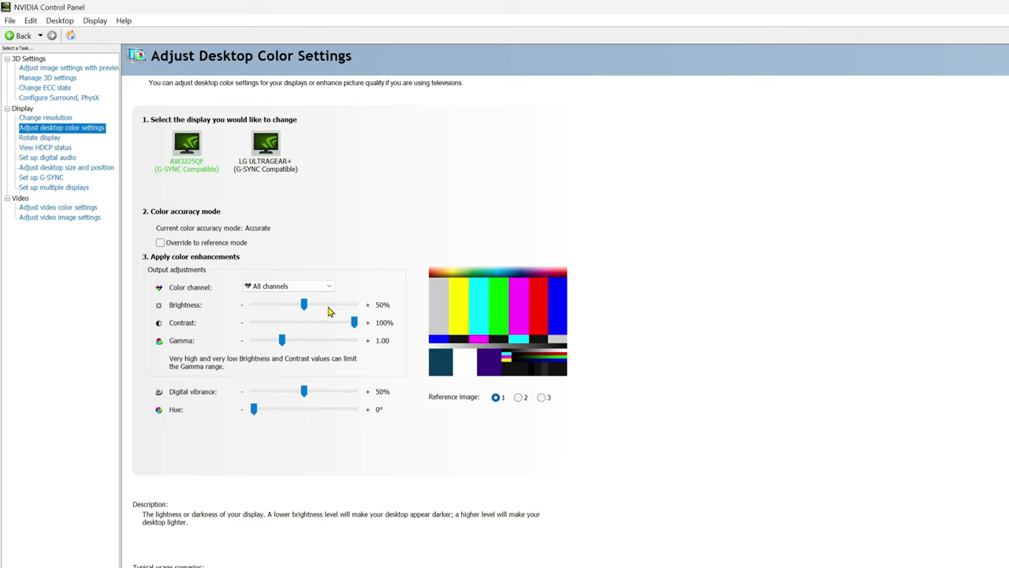
mouse_move(307, 307)
mouse_down()
mouse_move(321, 311)
mouse_move(299, 315)
mouse_move(314, 315)
mouse_up()
click(303, 391)
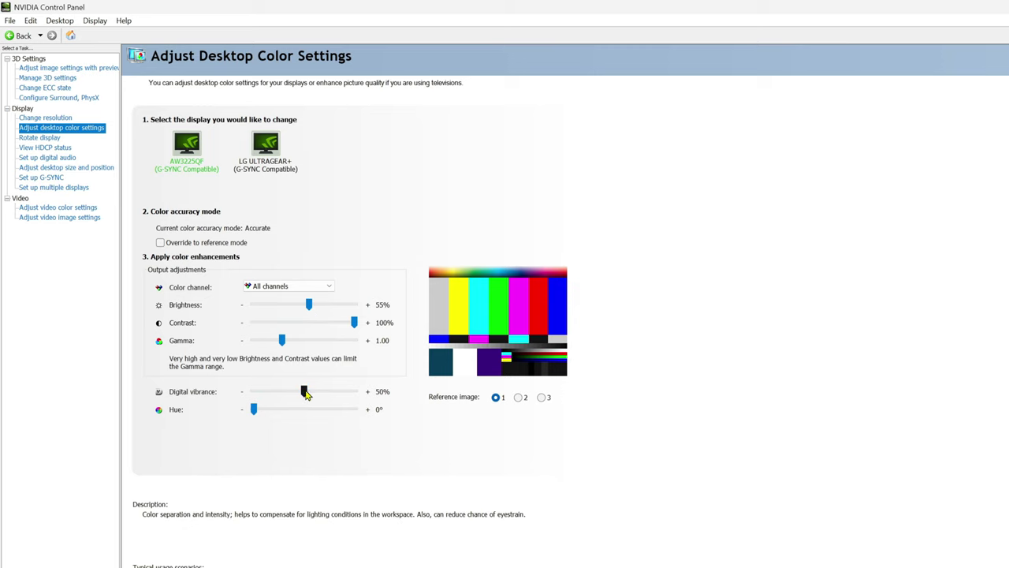
drag(306, 394, 347, 398)
On the LG ULTRAGEAR+, set contrast to 100% and brightness to about 55%.
click(264, 150)
drag(330, 323, 401, 324)
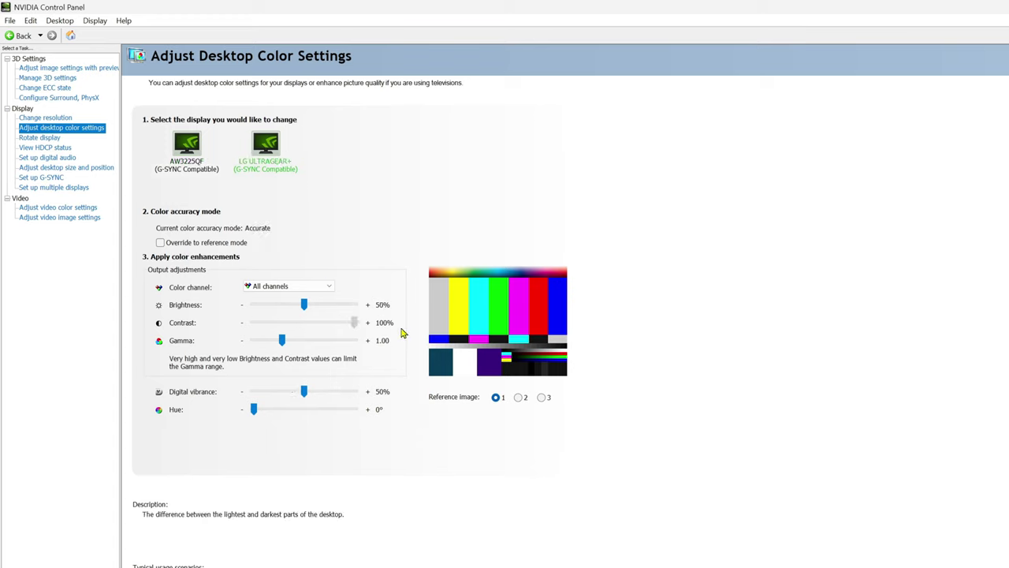
drag(304, 306, 308, 307)
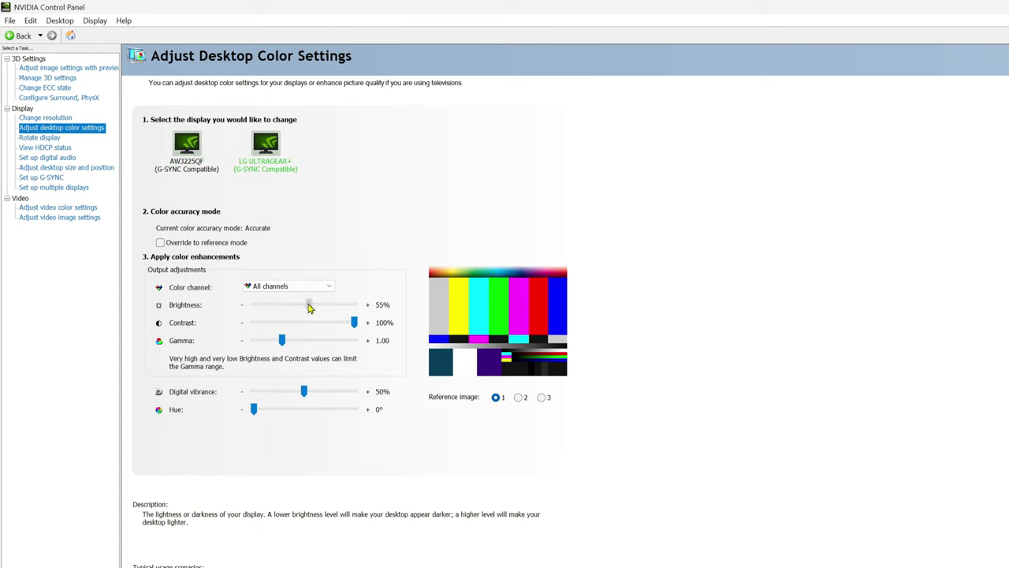